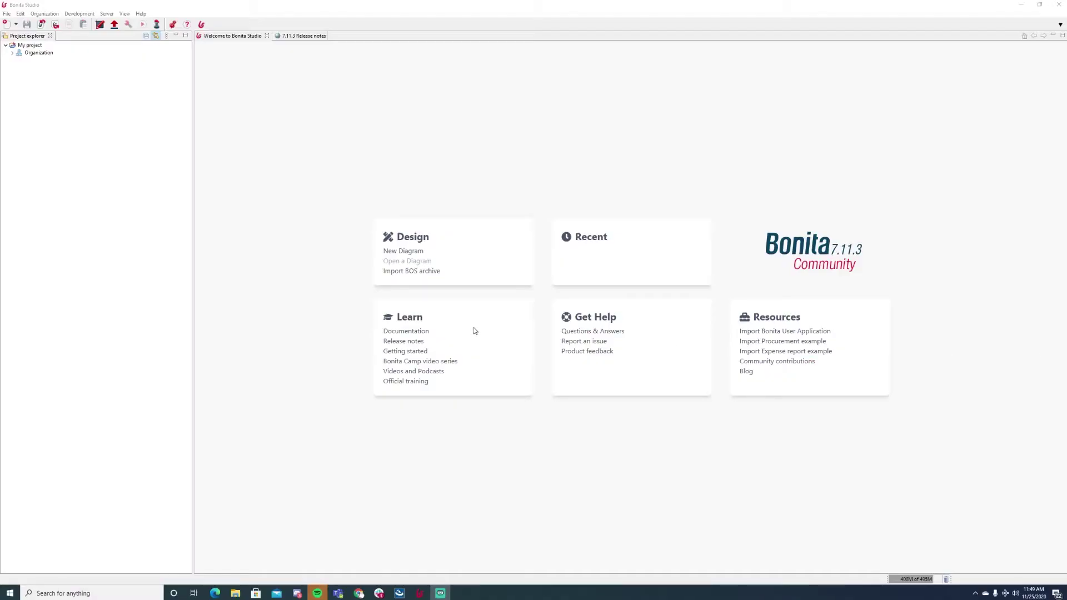
- Start a new process diagram from the Welcome page's New Diagram card
{"action": "left_click", "coordinate": [419, 254]}
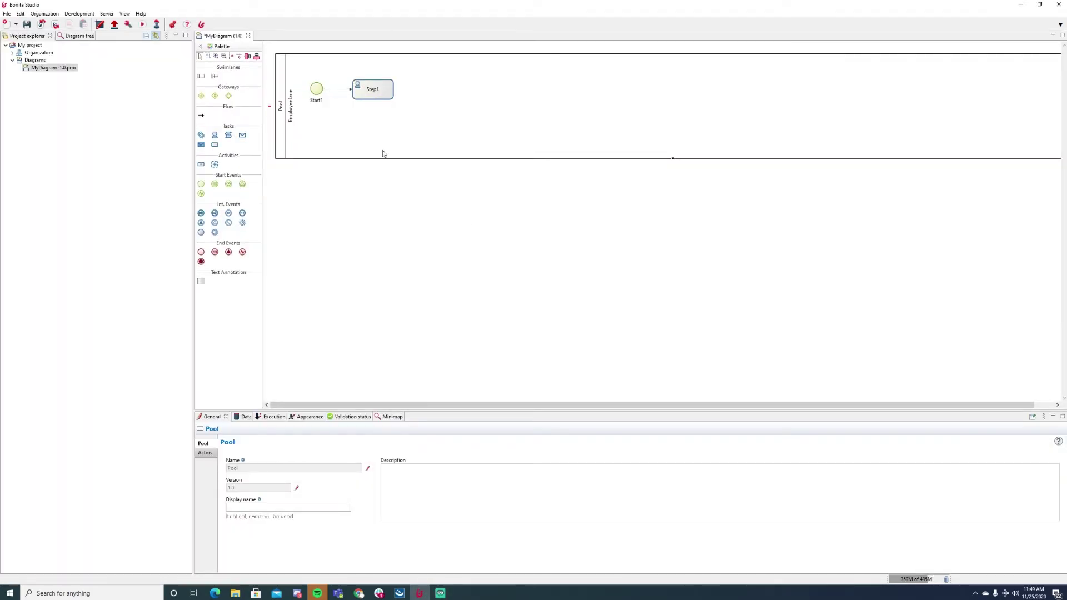
- Switch Start1 through Signal, Message and Timer start types, then revert it to a plain Start
{"action": "left_click", "coordinate": [316, 89]}
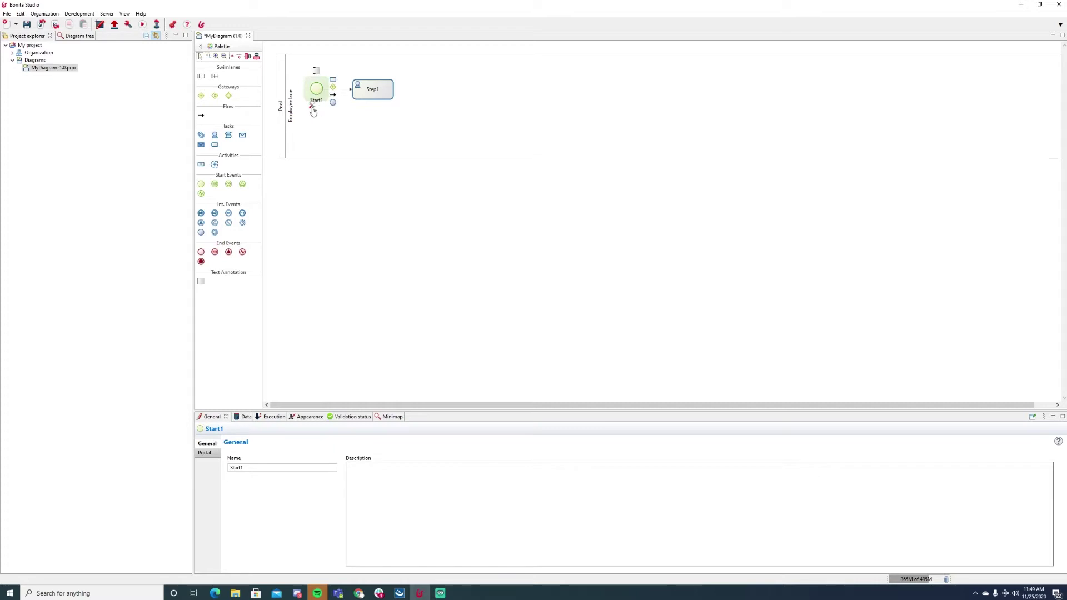
{"action": "left_click", "coordinate": [313, 110]}
{"action": "left_click", "coordinate": [328, 119]}
{"action": "left_click", "coordinate": [313, 107]}
{"action": "left_click", "coordinate": [315, 117]}
{"action": "left_click", "coordinate": [312, 107]}
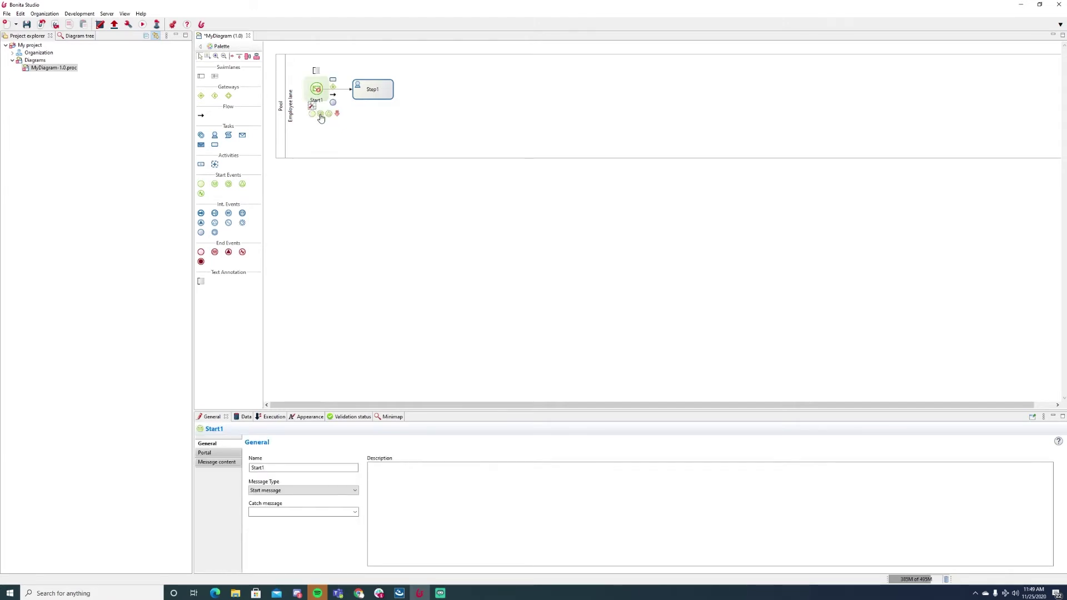
{"action": "left_click", "coordinate": [332, 129]}
{"action": "left_click", "coordinate": [313, 107]}
{"action": "left_click", "coordinate": [318, 116]}
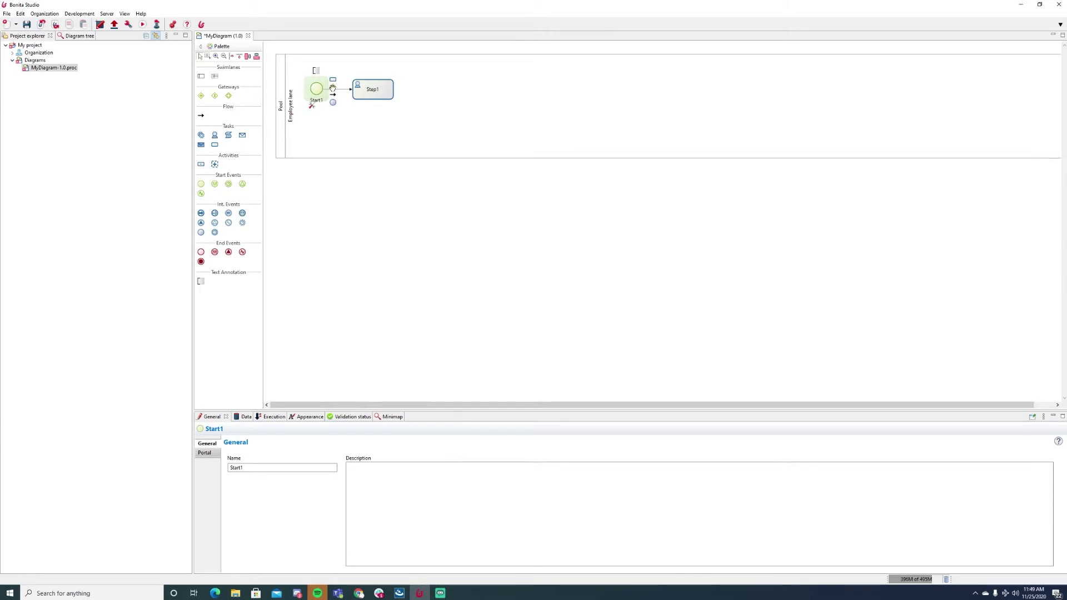
- Inspect Step1's task options and bring up the Employee lane's context menu
{"action": "left_click", "coordinate": [386, 132]}
{"action": "left_click", "coordinate": [338, 96]}
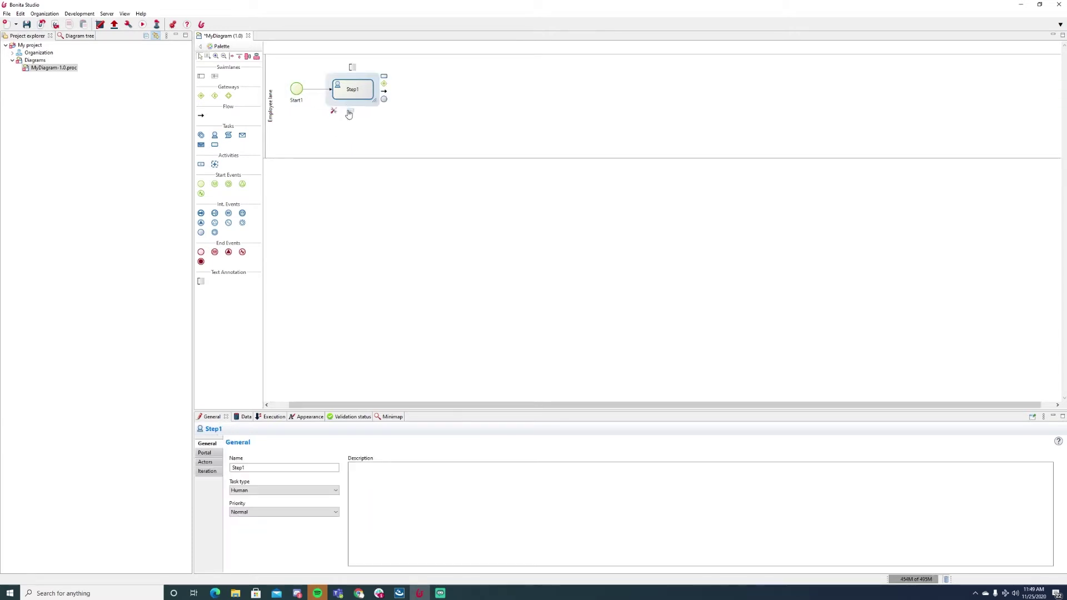
{"action": "mouse_move", "coordinate": [333, 112]}
{"action": "left_click", "coordinate": [436, 96]}
{"action": "right_click", "coordinate": [437, 96]}
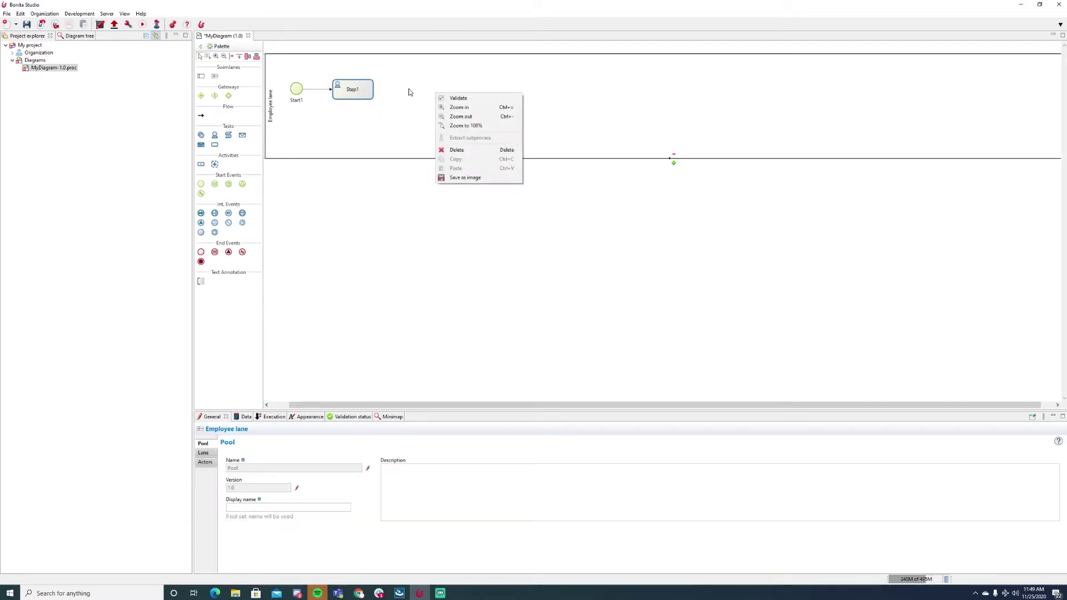
- Place parallel gateway Gateway1 right of Step1, align it in the lane, and connect Step1 to it
{"action": "left_click", "coordinate": [410, 92]}
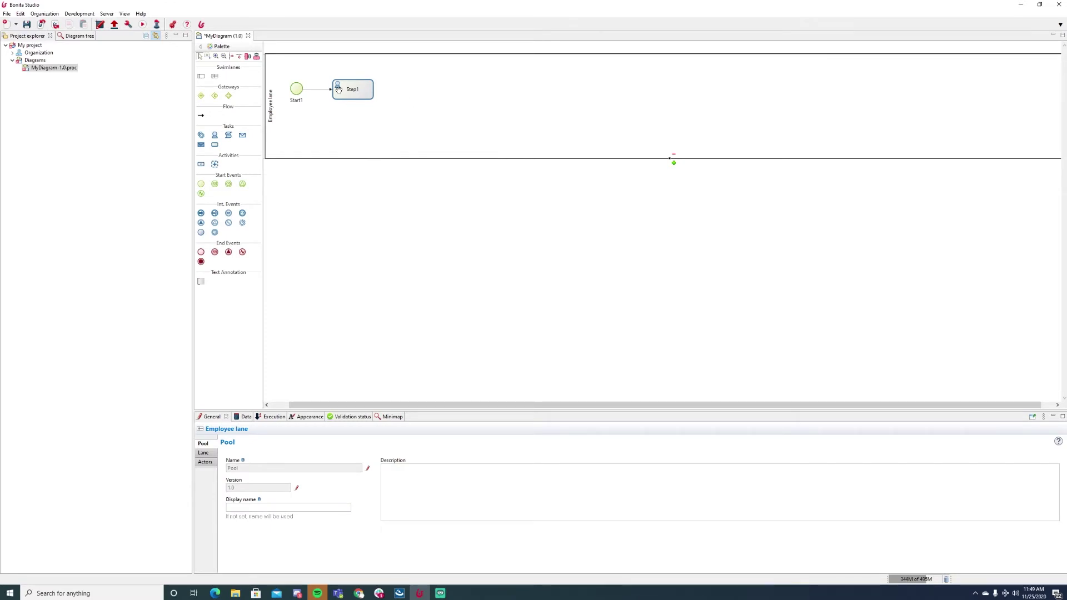
{"action": "left_click", "coordinate": [201, 95]}
{"action": "left_click", "coordinate": [415, 100]}
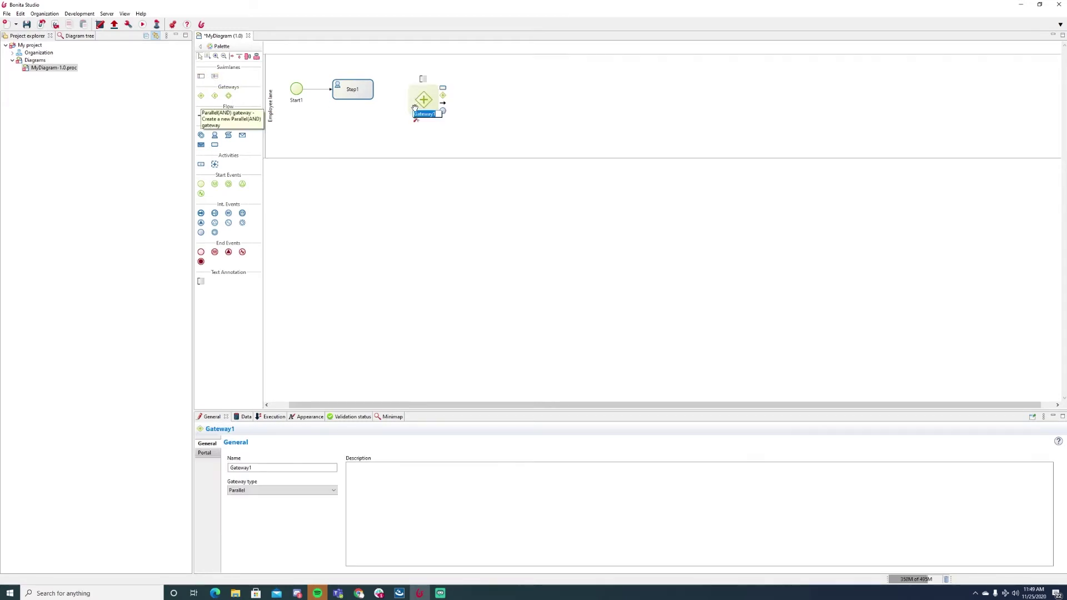
{"action": "mouse_move", "coordinate": [421, 98]}
{"action": "left_mouse_down"}
{"action": "mouse_move", "coordinate": [406, 98]}
{"action": "mouse_move", "coordinate": [419, 95]}
{"action": "left_mouse_up"}
{"action": "left_click", "coordinate": [356, 88]}
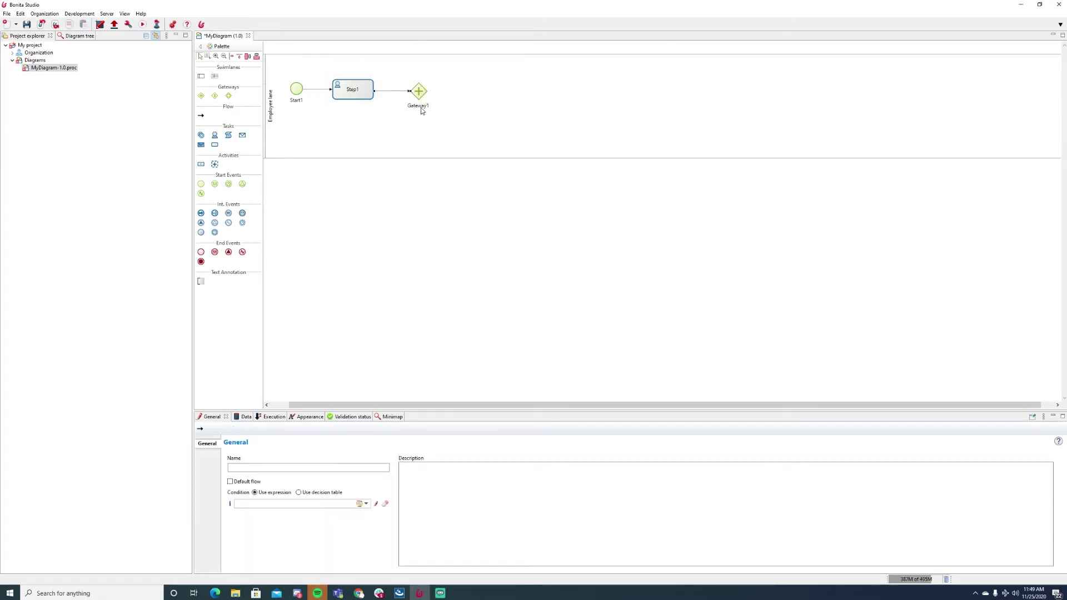
{"action": "left_click", "coordinate": [469, 97]}
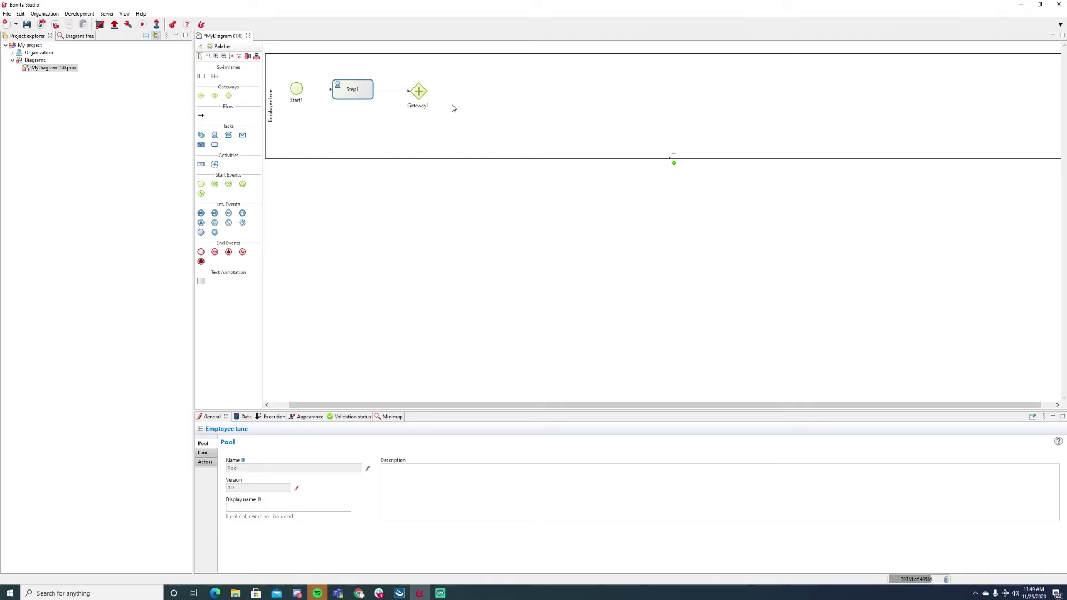
{"action": "left_click", "coordinate": [215, 135]}
- Place a new human task right of Gateway1 and draw a flow from Gateway1 to it
{"action": "left_click", "coordinate": [488, 93]}
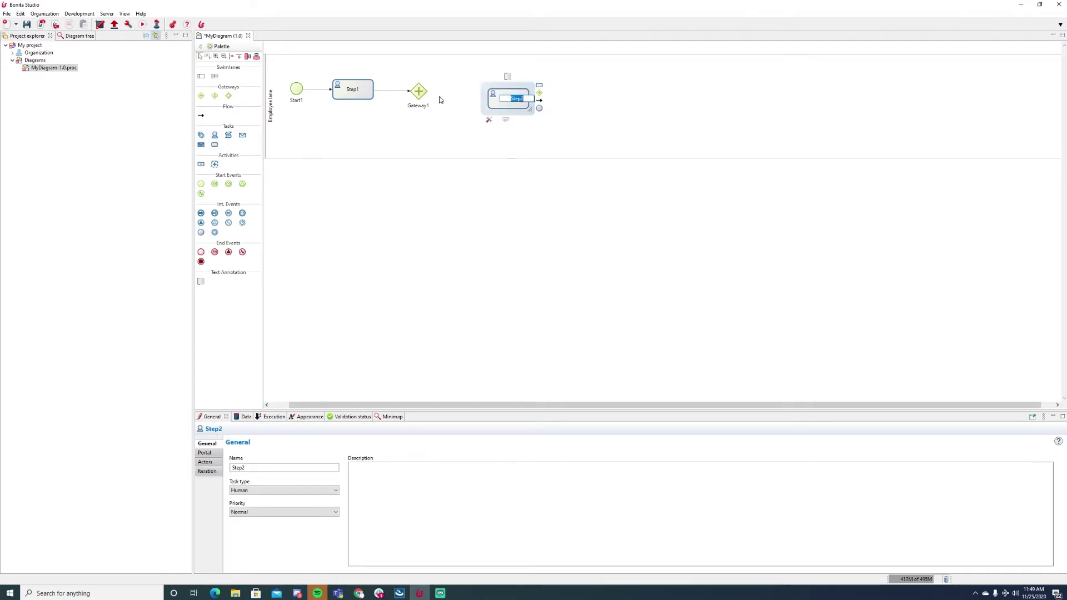
{"action": "left_click", "coordinate": [418, 90]}
{"action": "left_click_drag", "start_coordinate": [437, 95], "coordinate": [490, 100]}
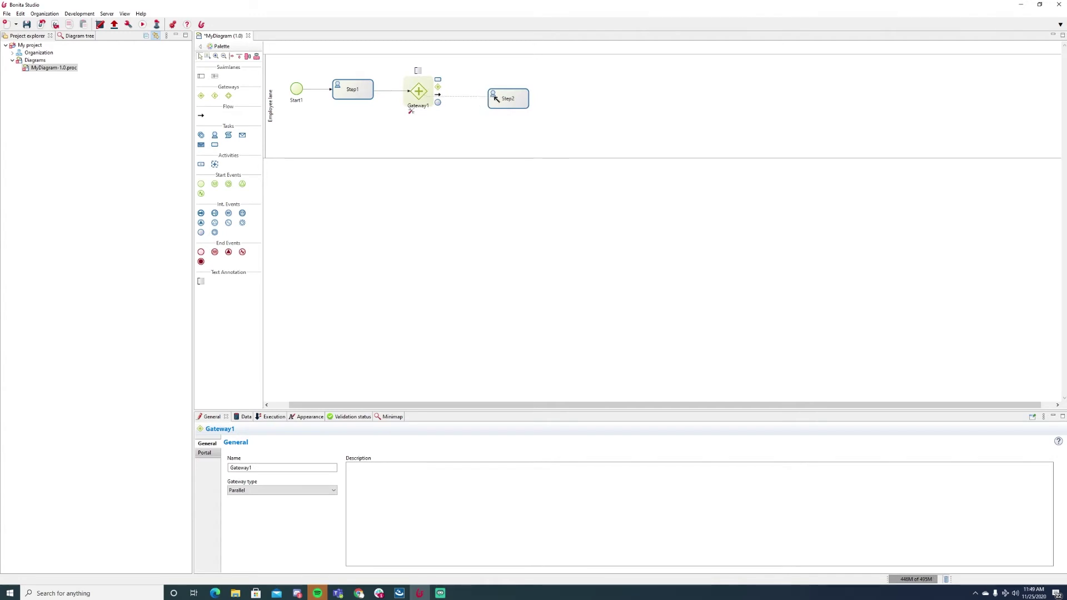
{"action": "left_click", "coordinate": [508, 100]}
- Rename the task 'This is a Test' and give it the description 'This is a Description'
{"action": "left_click", "coordinate": [513, 103]}
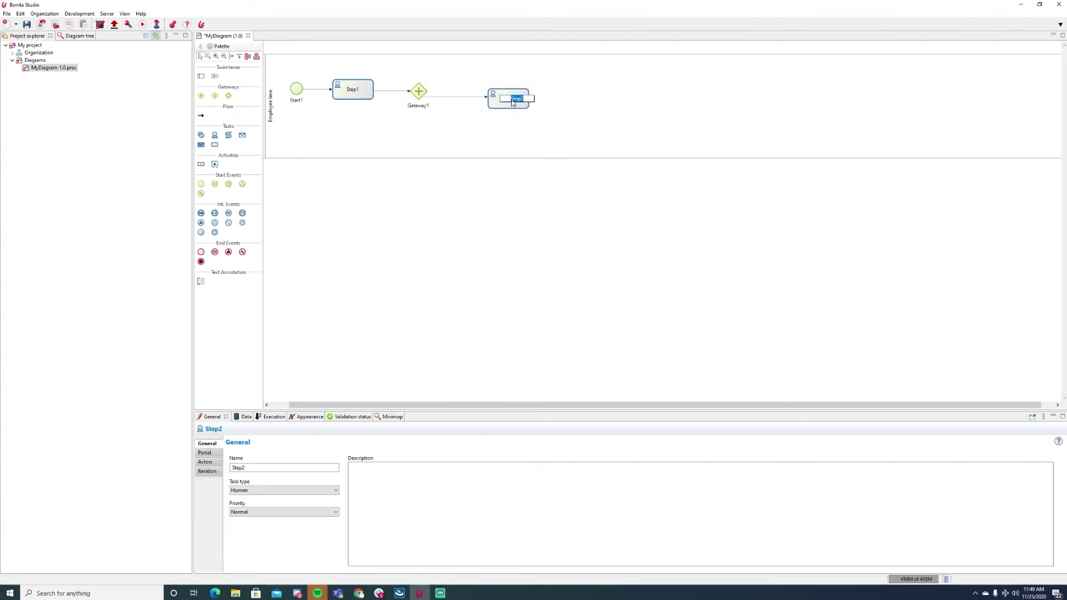
{"action": "type", "text": "This is a Test"}
{"action": "key", "text": "Return"}
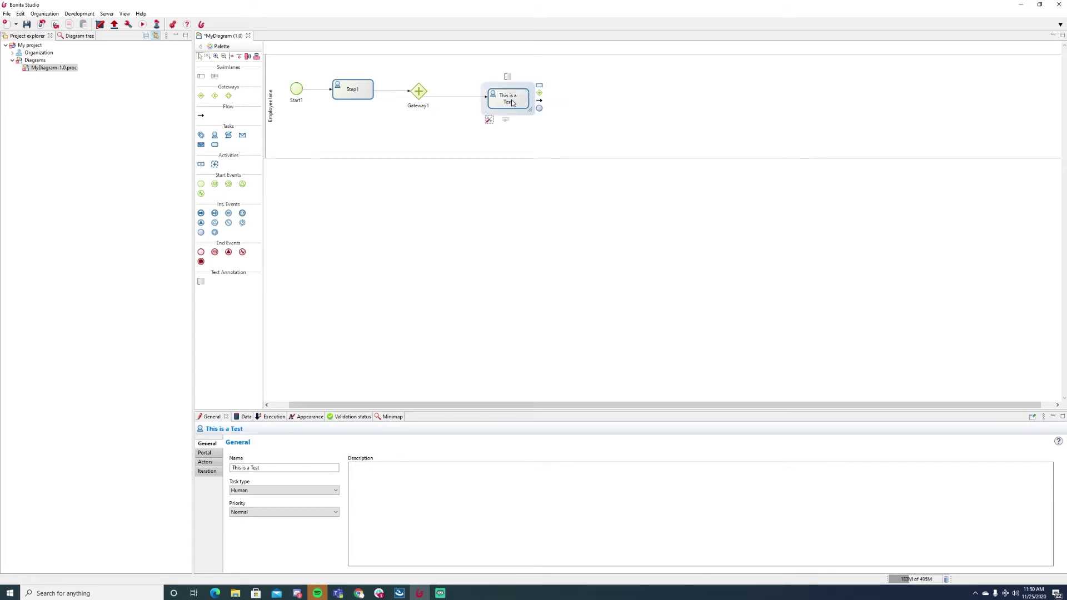
{"action": "left_click", "coordinate": [507, 483]}
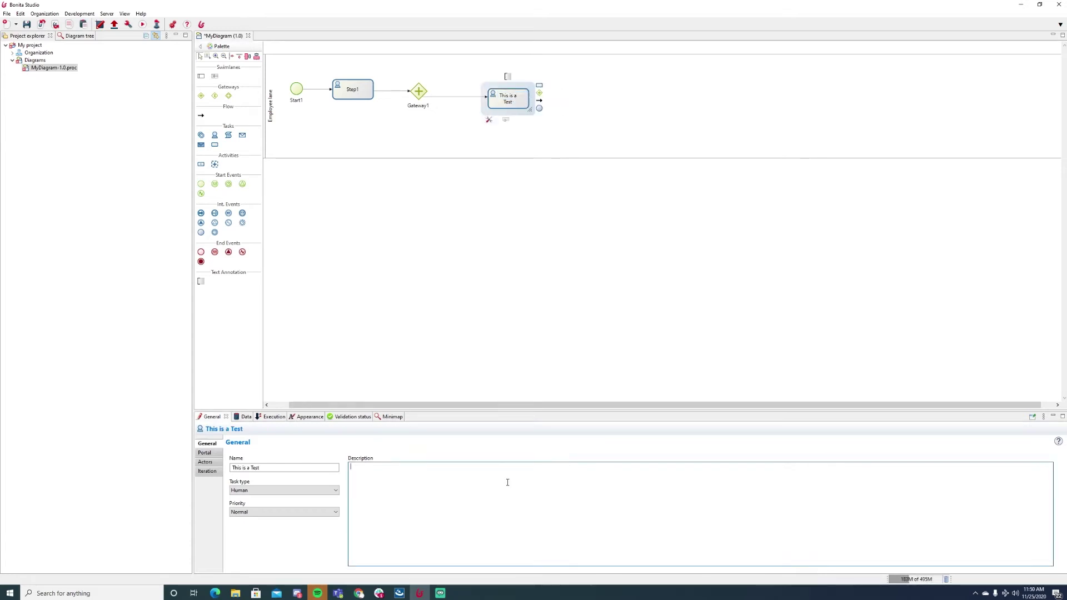
{"action": "type", "text": "This is a Description"}
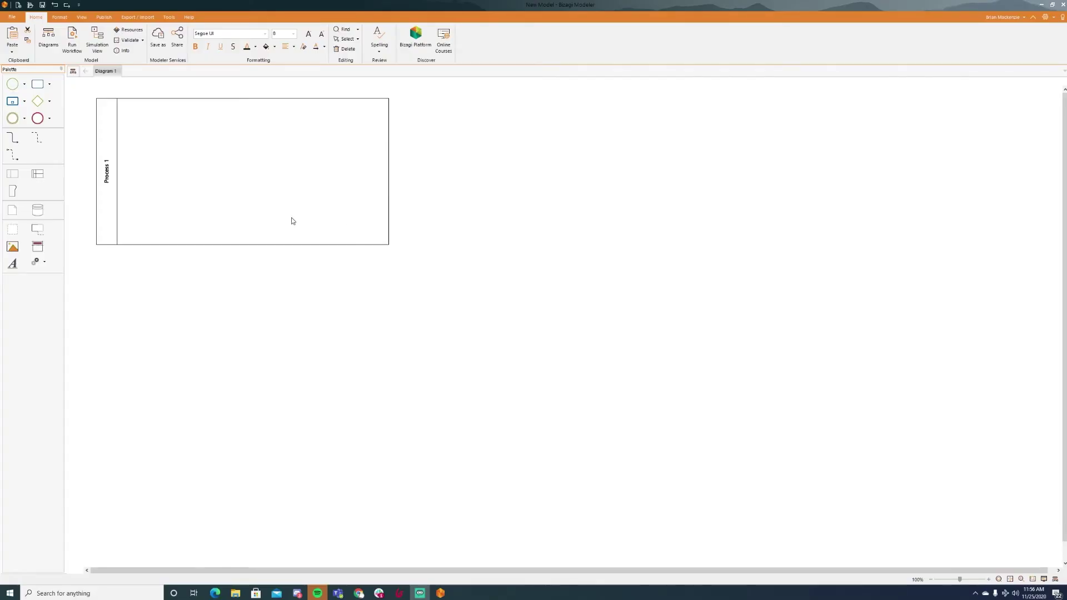
- Drop a signal start event and a manual task, Task 1, into the Process 1 pool
{"action": "left_click", "coordinate": [23, 87]}
{"action": "left_click", "coordinate": [24, 86]}
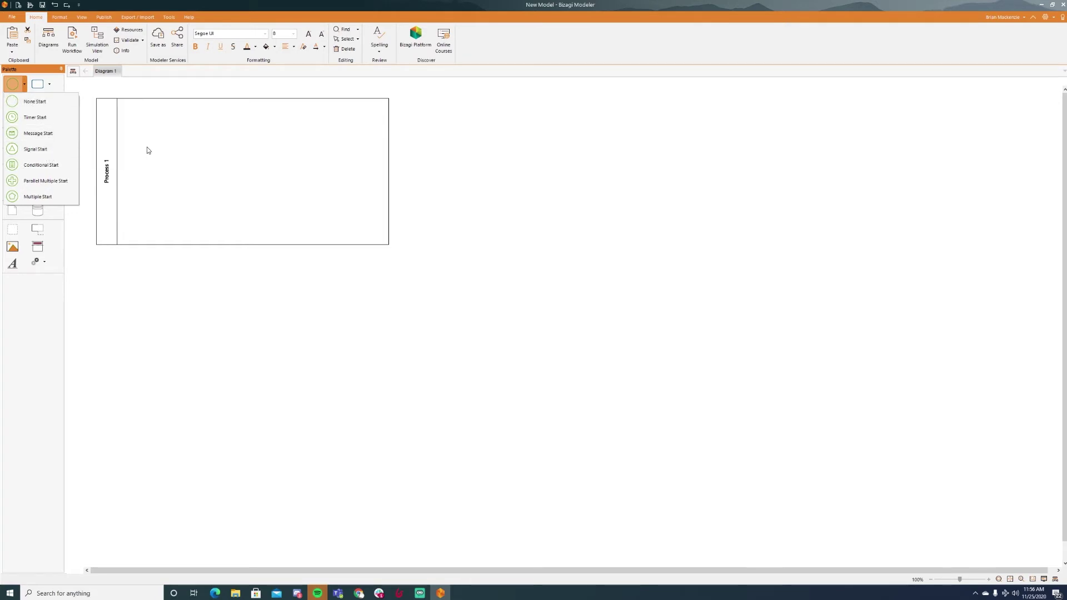
{"action": "left_click_drag", "start_coordinate": [50, 149], "coordinate": [132, 117]}
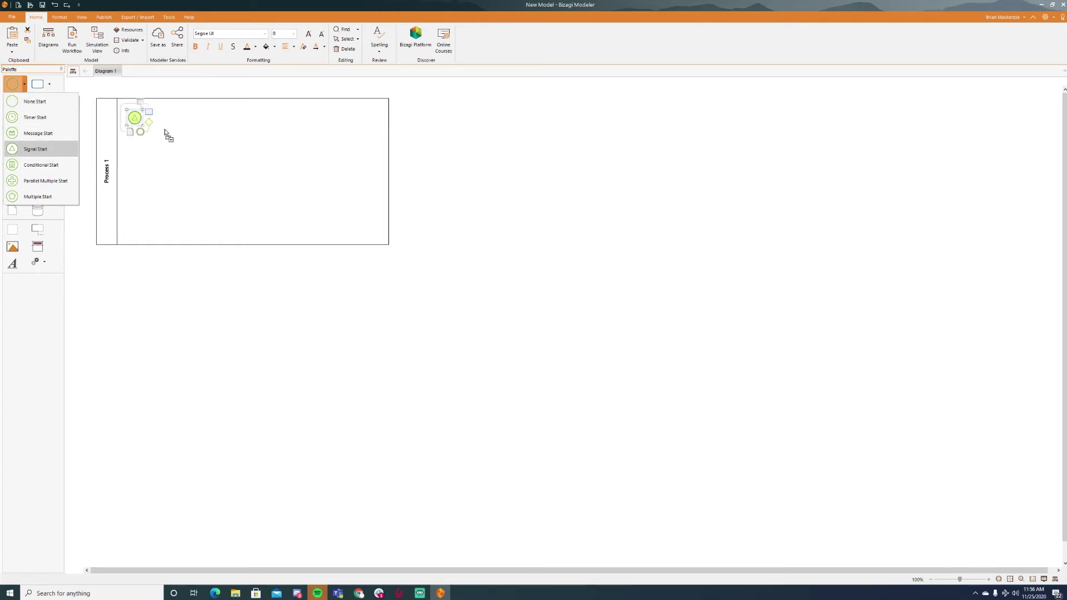
{"action": "left_click", "coordinate": [49, 85]}
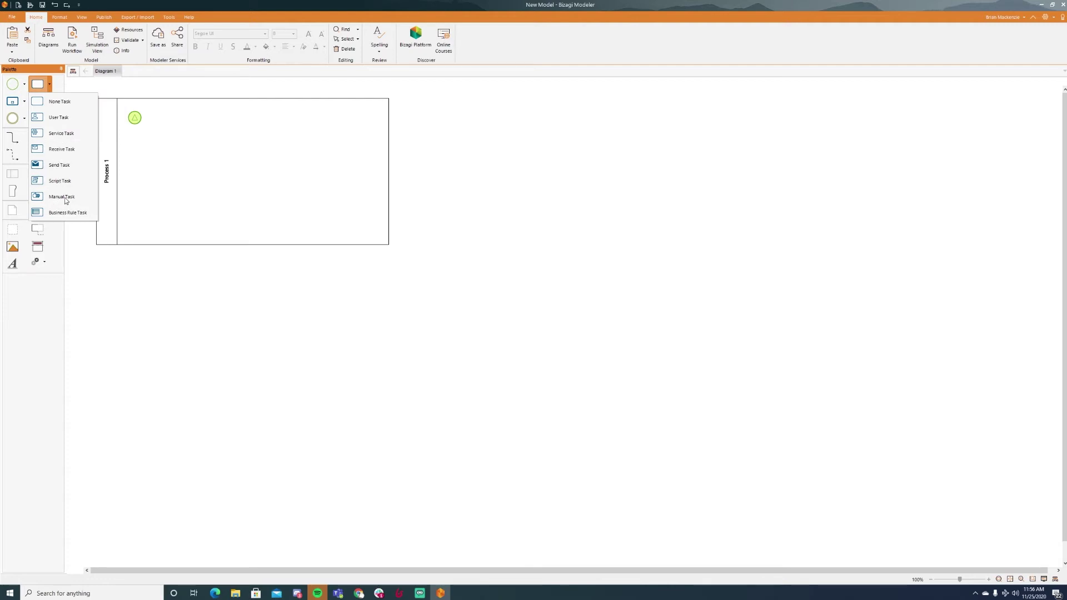
{"action": "left_click_drag", "start_coordinate": [55, 202], "coordinate": [204, 124]}
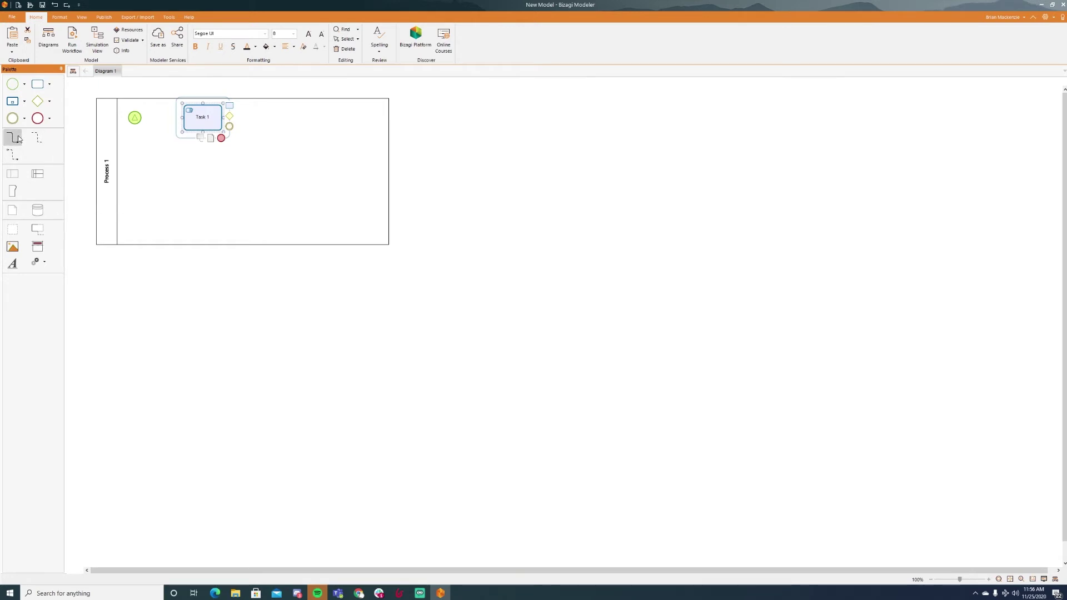
{"action": "left_click", "coordinate": [138, 118]}
- Link the start event to Task 1, then add a gateway beside Task 1 connected from it
{"action": "left_click_drag", "start_coordinate": [154, 118], "coordinate": [183, 148]}
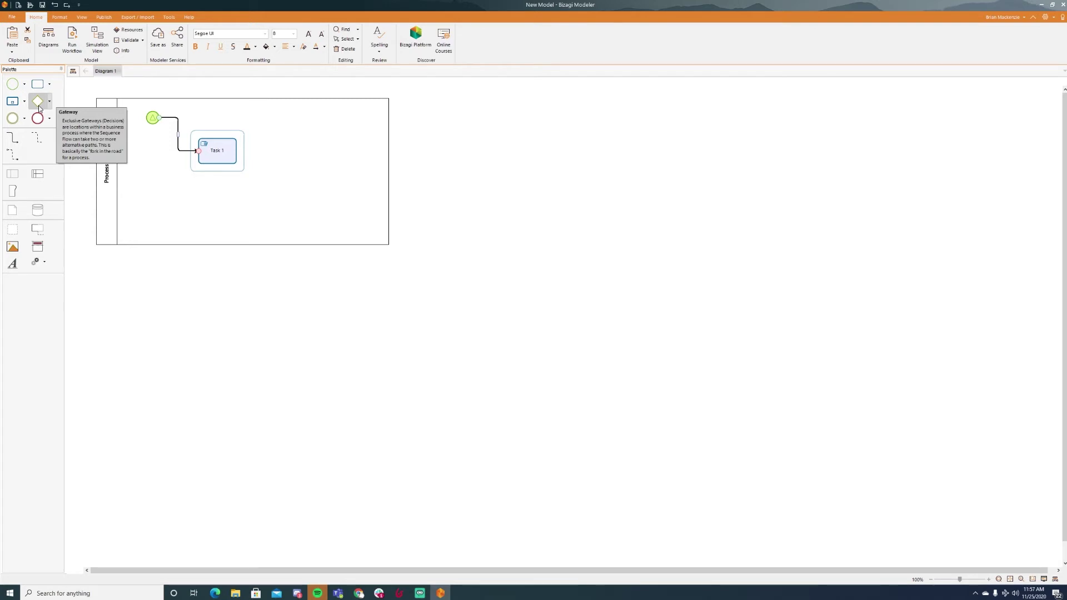
{"action": "left_click_drag", "start_coordinate": [38, 107], "coordinate": [306, 154]}
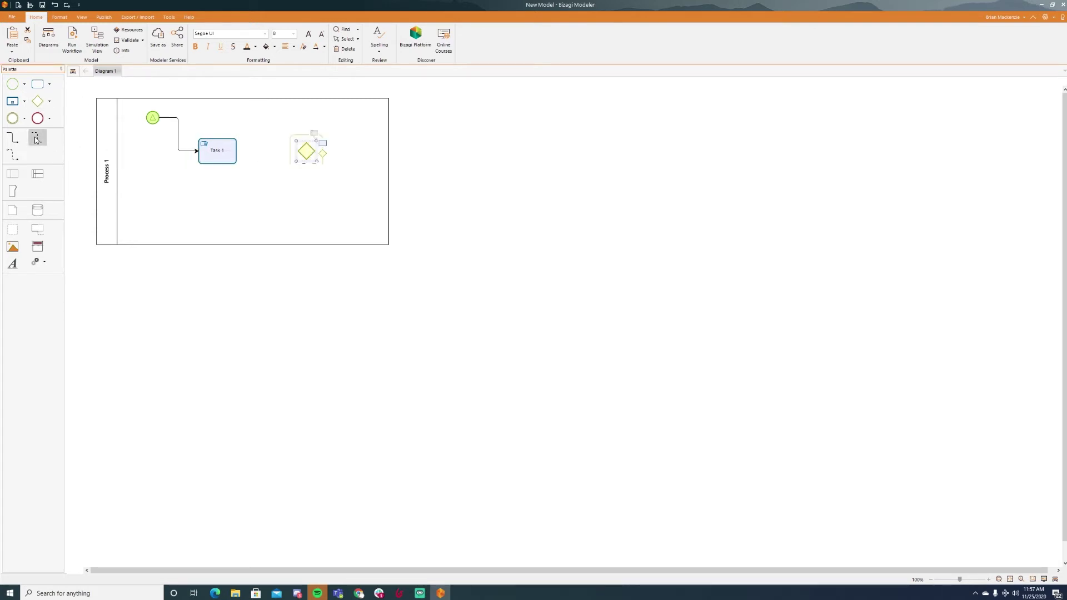
{"action": "left_click_drag", "start_coordinate": [36, 137], "coordinate": [290, 157]}
{"action": "left_click", "coordinate": [305, 153]}
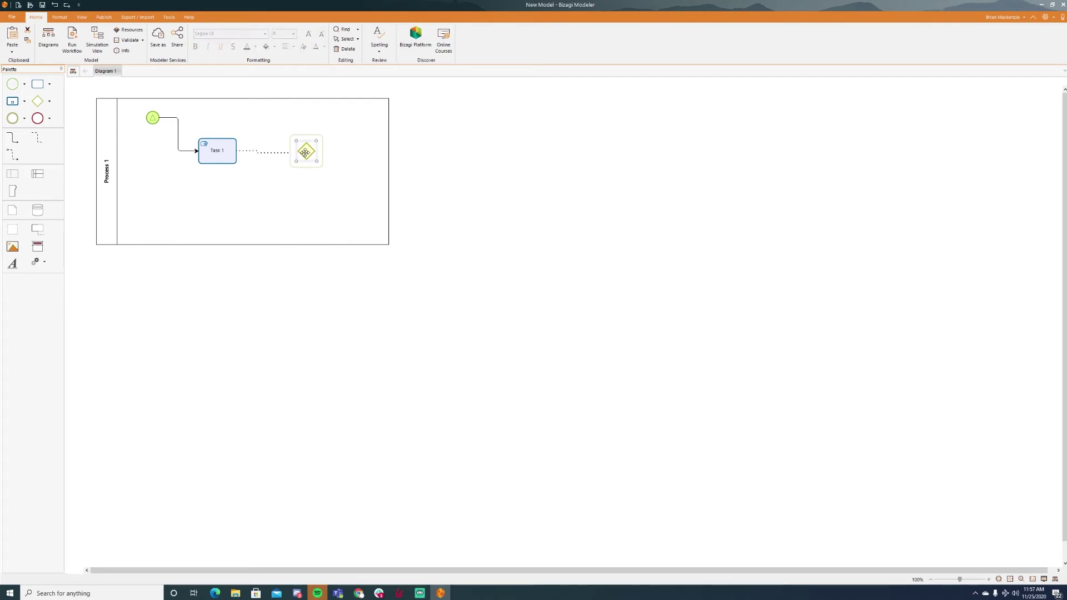
- Label the gateway 'Test'
{"action": "right_click", "coordinate": [305, 153]}
{"action": "left_click", "coordinate": [330, 161]}
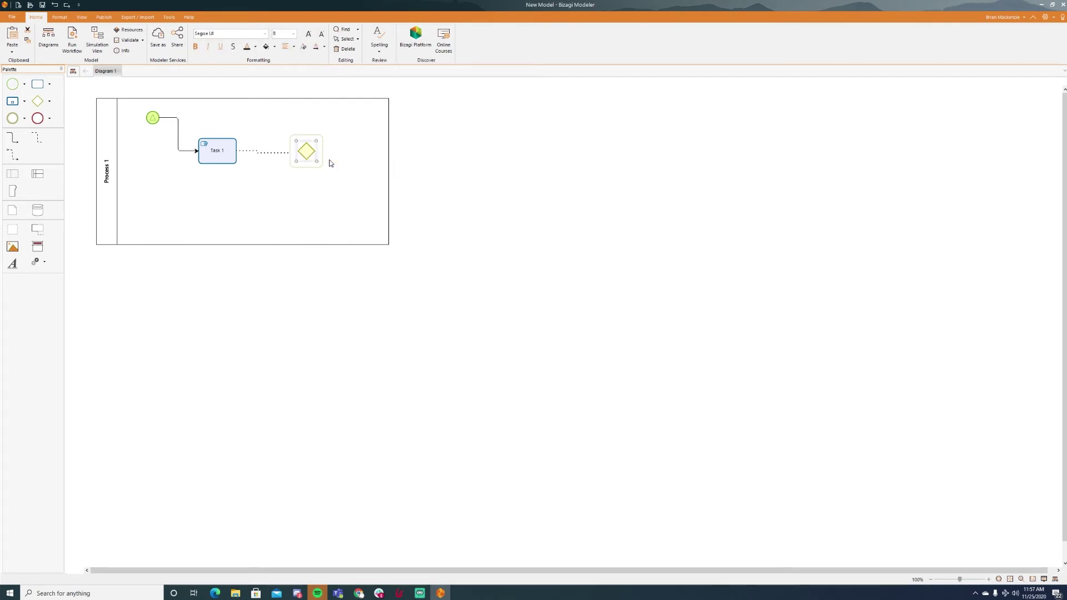
{"action": "type", "text": "Test"}
{"action": "left_click", "coordinate": [361, 167]}
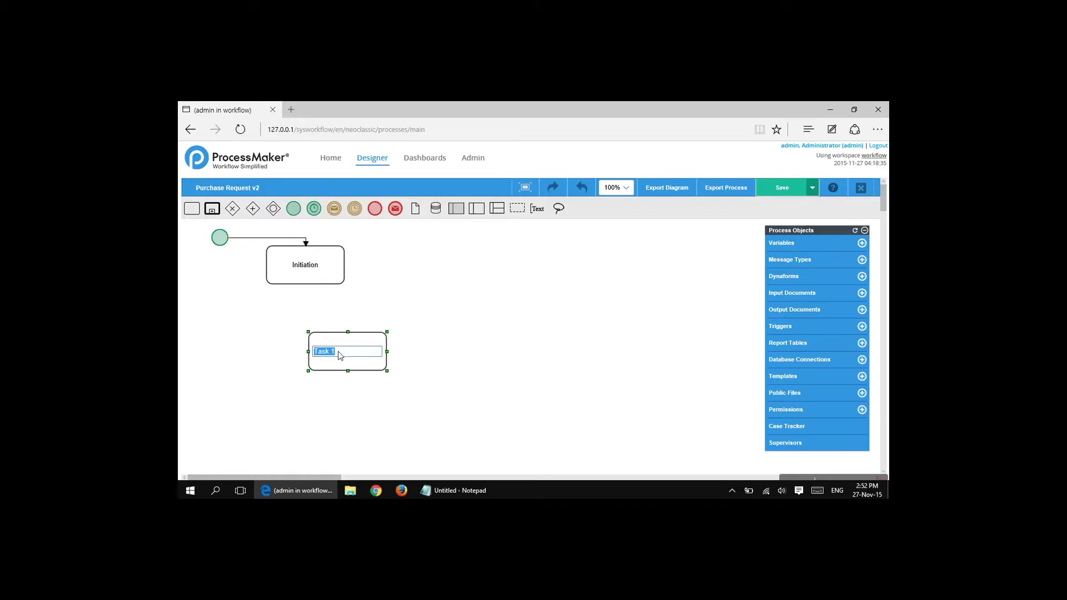
- Name the task 'Approval Process' and move it under Initiation
{"action": "type", "text": "Approval Process"}
{"action": "left_click", "coordinate": [355, 339]}
{"action": "left_click_drag", "start_coordinate": [371, 343], "coordinate": [332, 321]}
- Add a new task below Approval Process and name it 'Delivery'
{"action": "left_click_drag", "start_coordinate": [199, 209], "coordinate": [305, 389]}
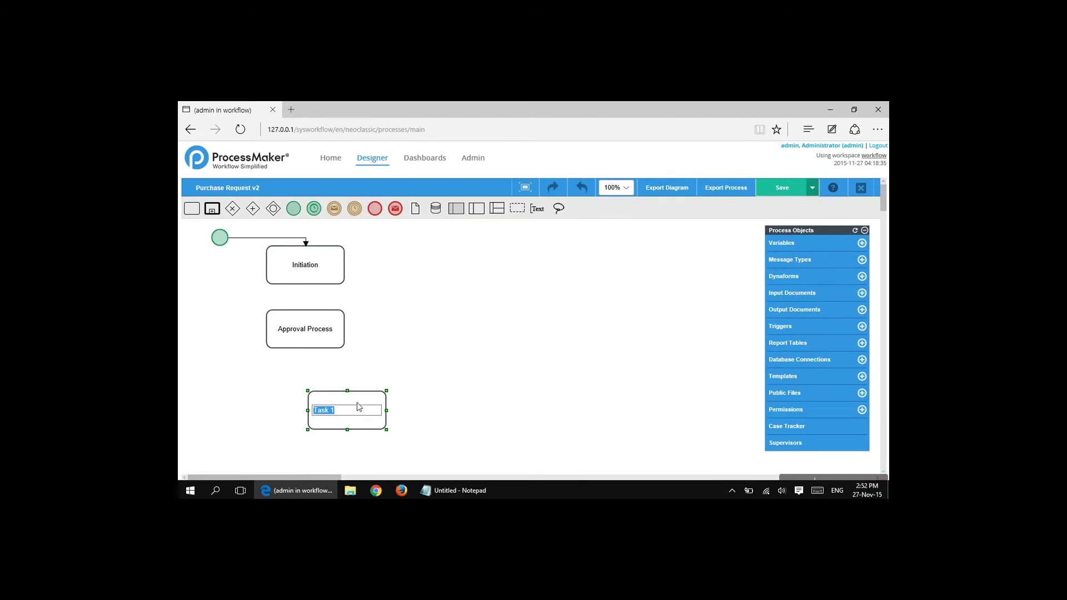
{"action": "left_click_drag", "start_coordinate": [358, 407], "coordinate": [322, 393]}
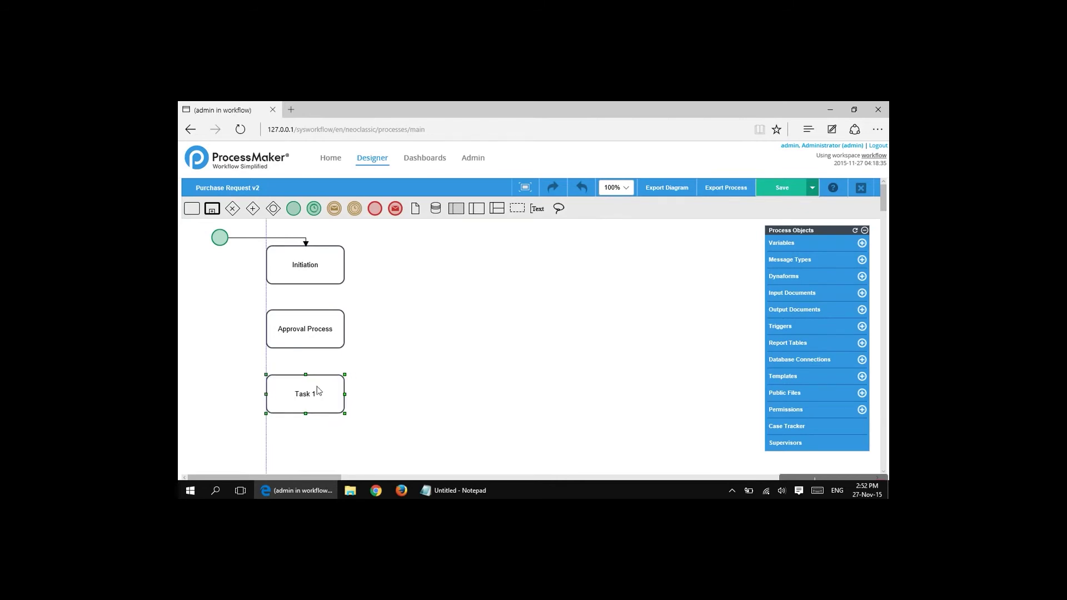
{"action": "double_click", "coordinate": [310, 397]}
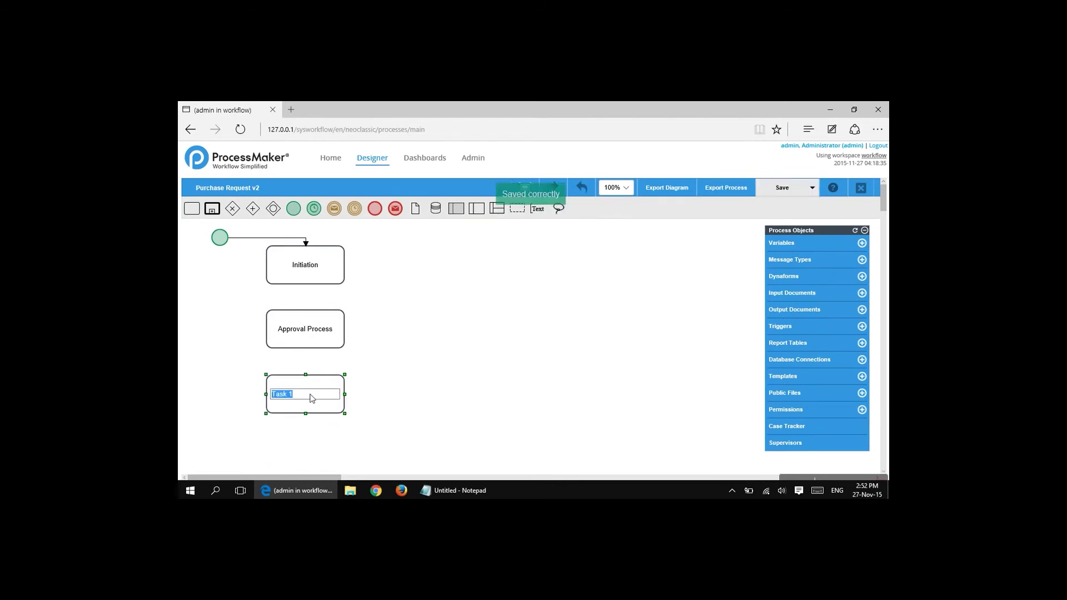
{"action": "type", "text": "Deliverr"}
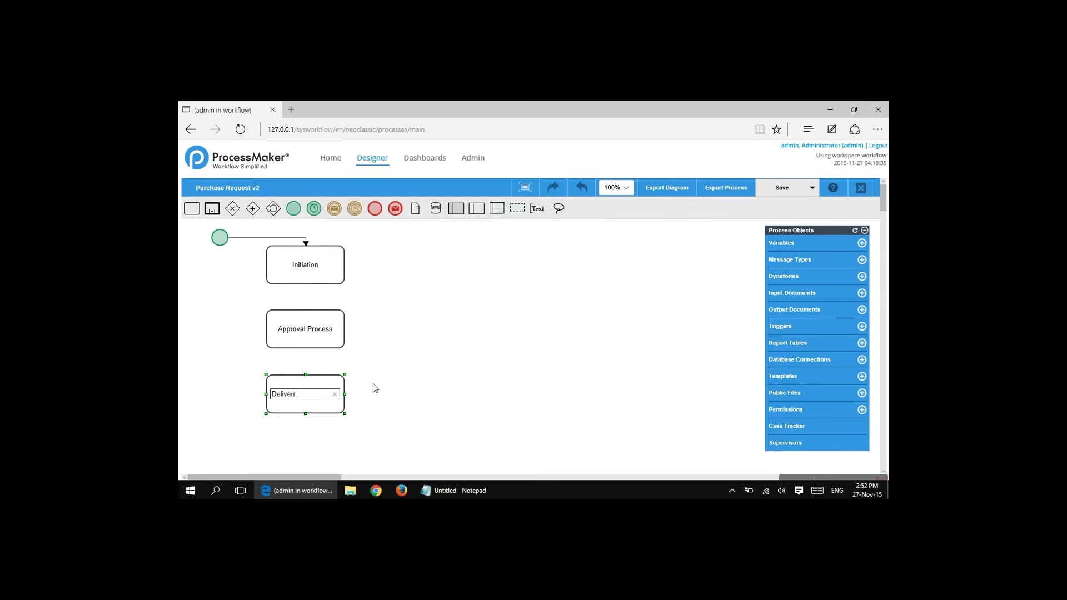
{"action": "key", "text": "BackSpace"}
{"action": "type", "text": "ry"}
{"action": "left_click", "coordinate": [446, 391]}
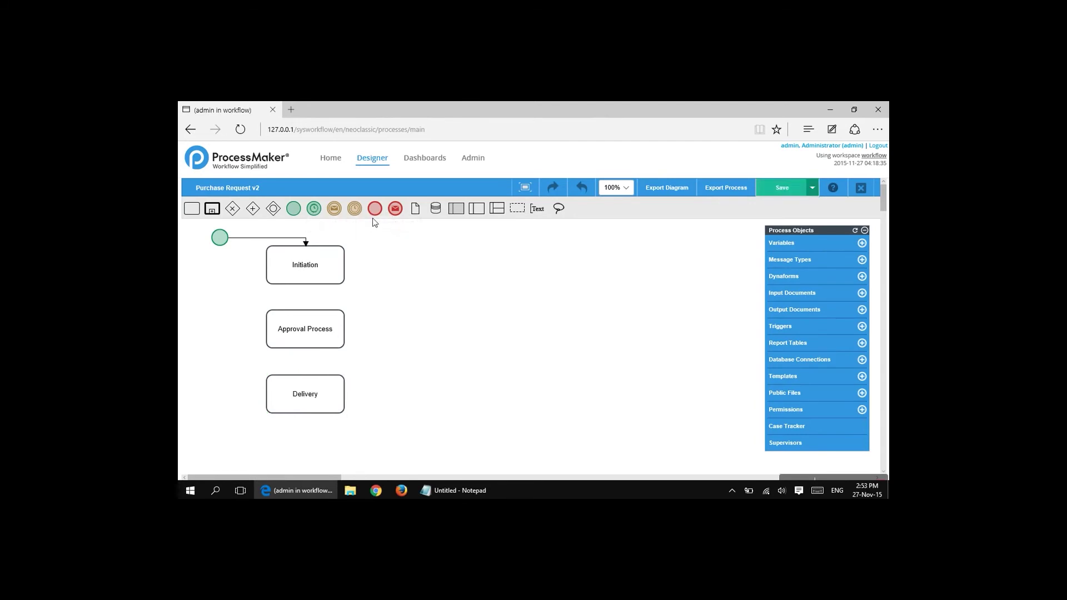
- Place an end event below the Delivery task
{"action": "left_click_drag", "start_coordinate": [375, 209], "coordinate": [310, 389]}
{"action": "left_click", "coordinate": [318, 399]}
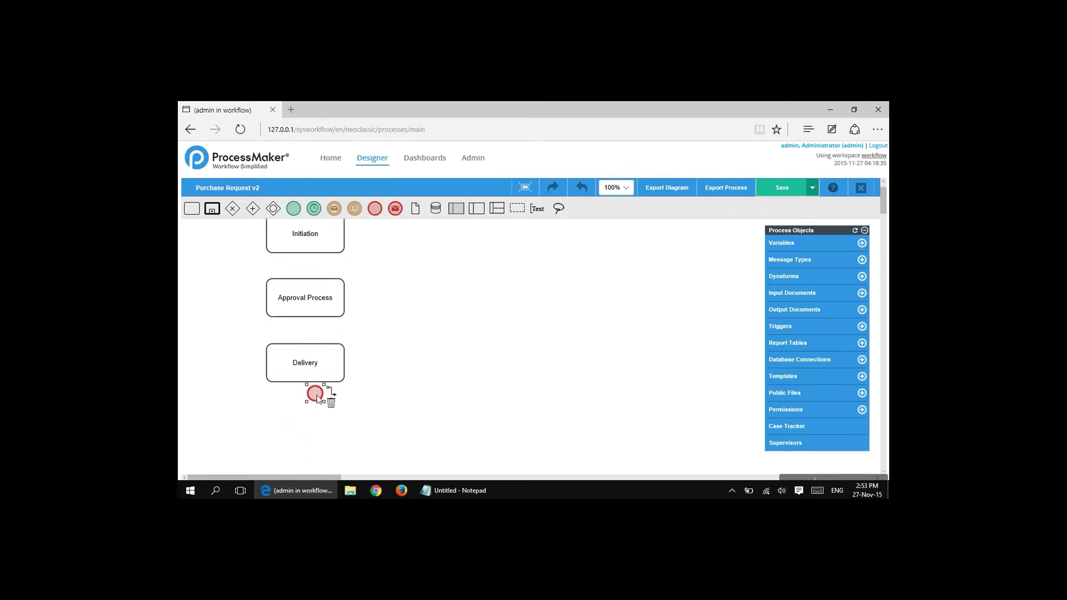
{"action": "left_click_drag", "start_coordinate": [316, 396], "coordinate": [304, 419]}
{"action": "left_click", "coordinate": [428, 357]}
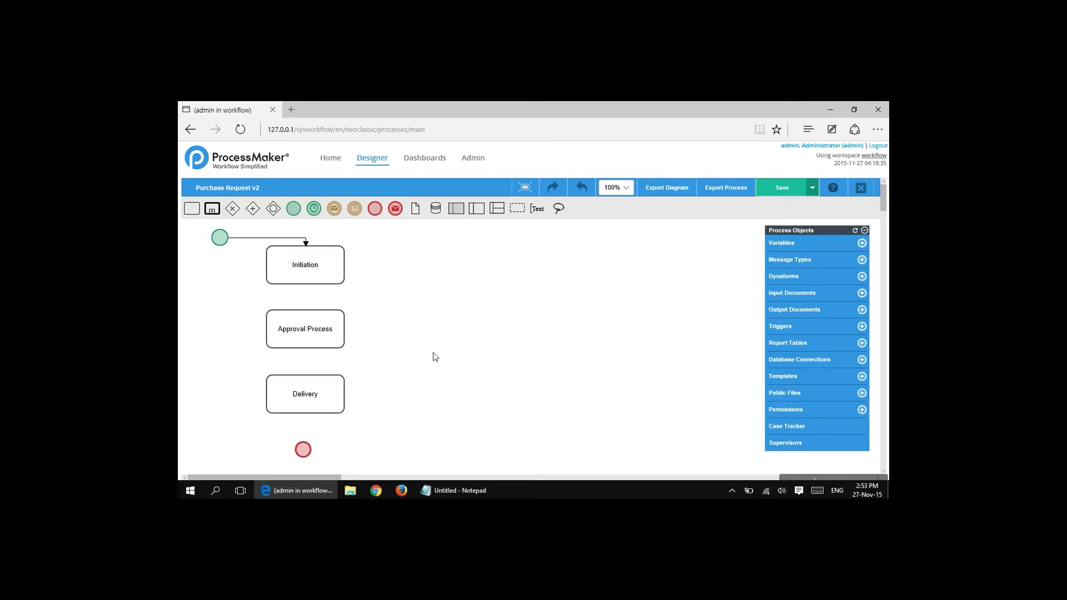
- Connect Initiation to Approval Process with a flow
{"action": "left_click", "coordinate": [295, 253]}
{"action": "left_click_drag", "start_coordinate": [317, 332], "coordinate": [305, 334]}
{"action": "left_click", "coordinate": [306, 303]}
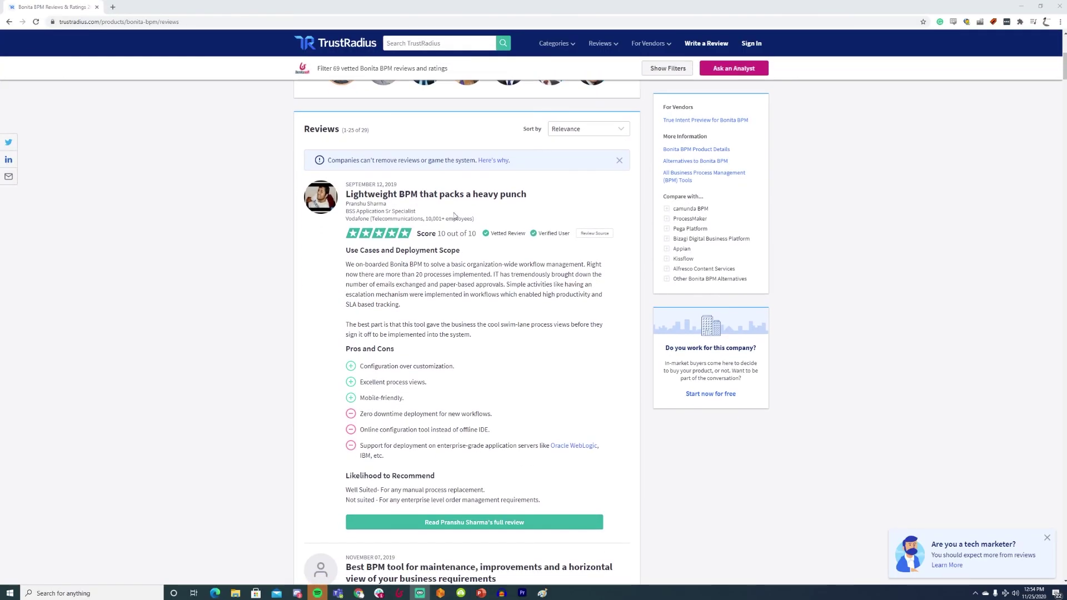
- Read through the 'Lightweight BPM that packs a heavy punch' review
{"action": "left_click", "coordinate": [469, 195]}
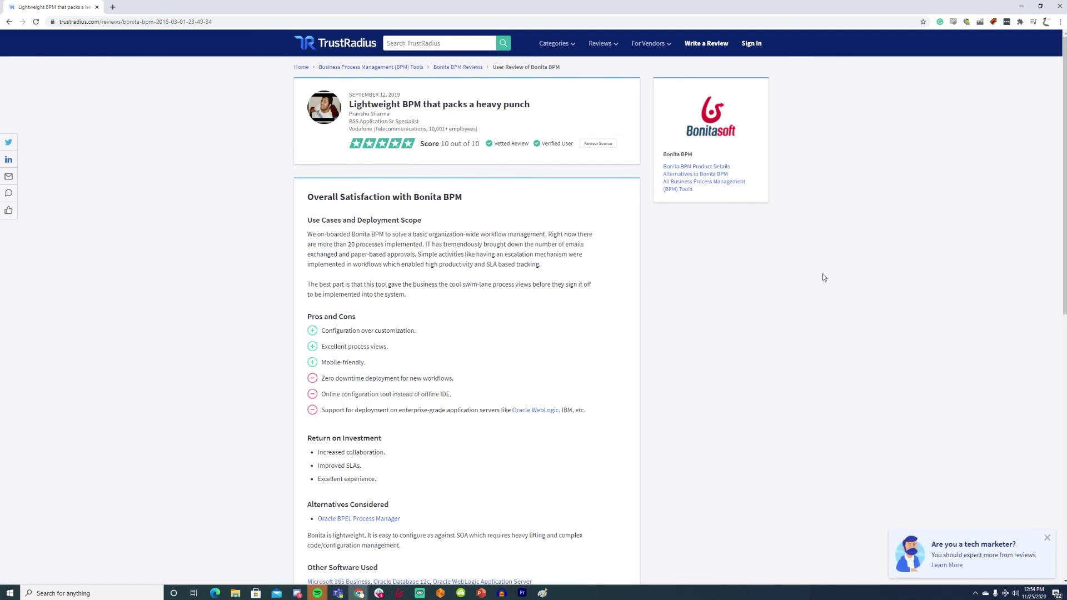
{"action": "scroll", "coordinate": [823, 276], "scroll_direction": "down", "scroll_amount": 2}
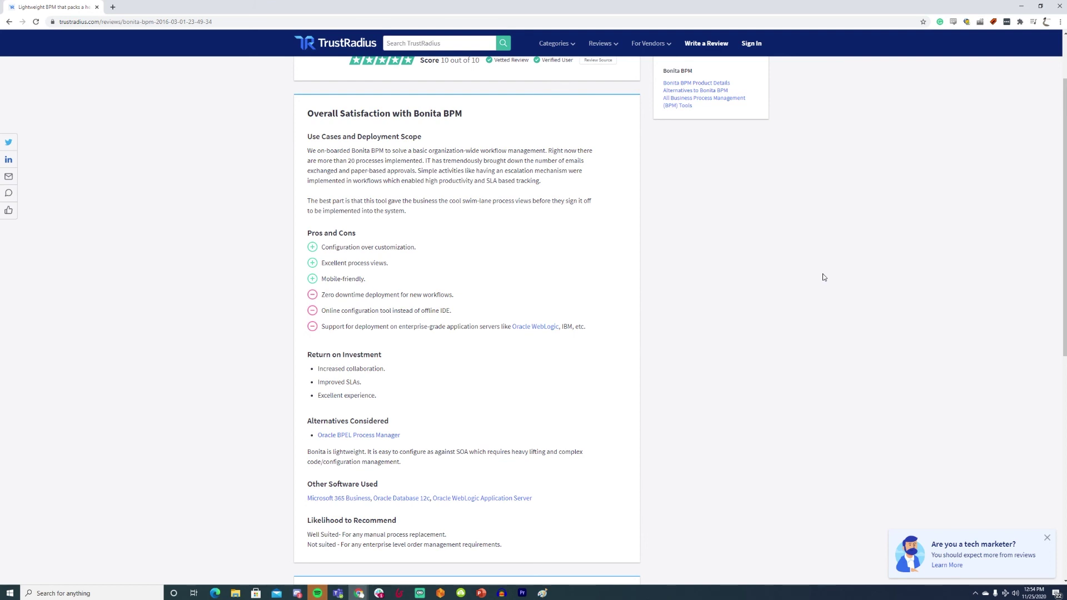
{"action": "scroll", "coordinate": [823, 276], "scroll_direction": "up", "scroll_amount": 2}
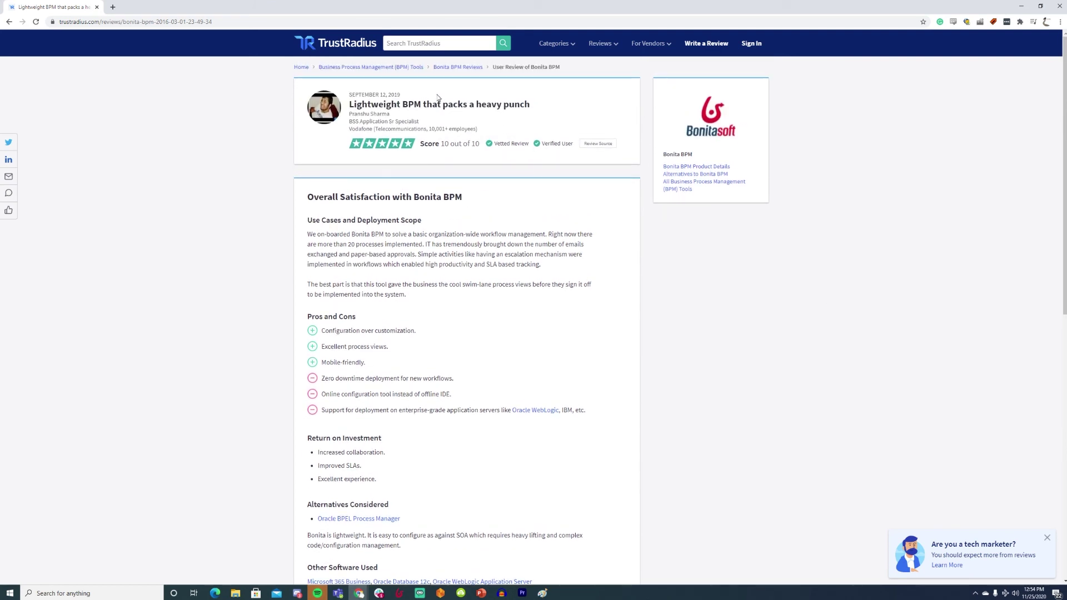
- Go to the BPM Tools category and scroll down to its Products list
{"action": "left_click", "coordinate": [405, 68]}
{"action": "scroll", "coordinate": [783, 316], "scroll_direction": "down", "scroll_amount": 20}
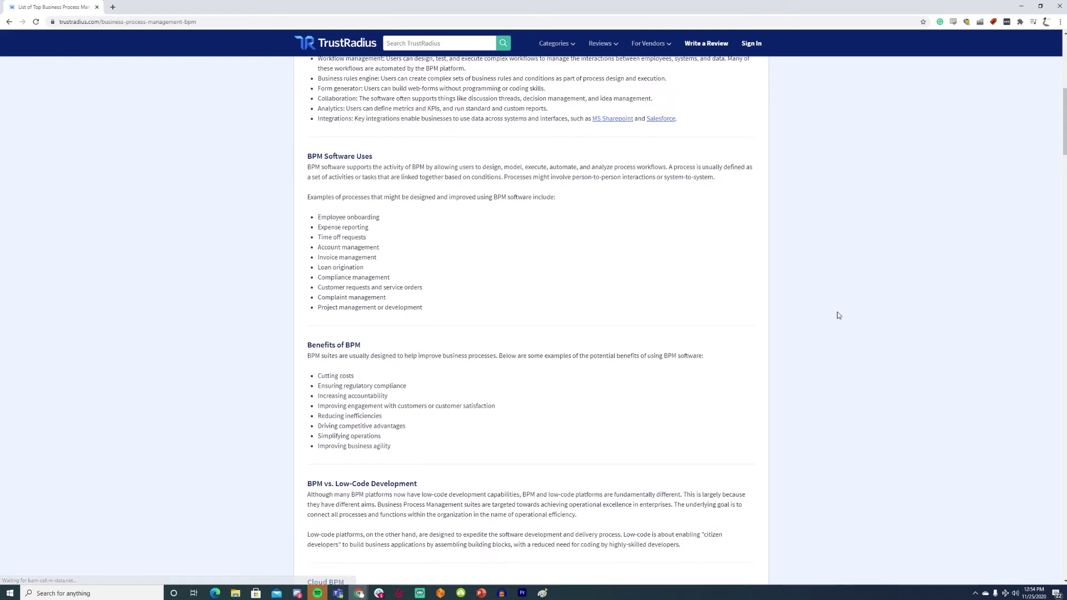
{"action": "scroll", "coordinate": [849, 311], "scroll_direction": "down", "scroll_amount": 5}
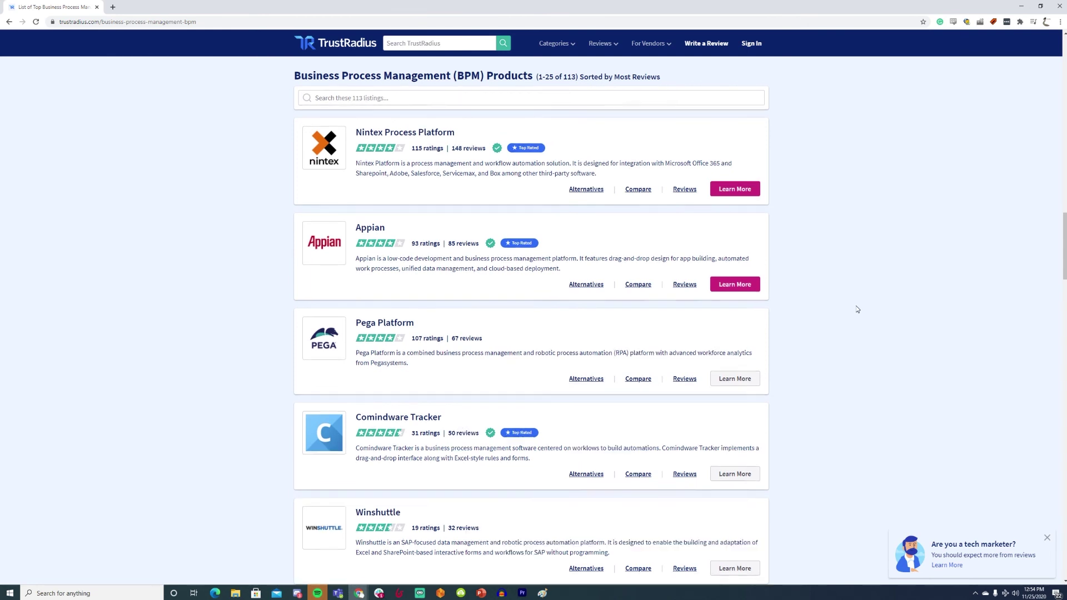
{"action": "scroll", "coordinate": [856, 311], "scroll_direction": "down", "scroll_amount": 1}
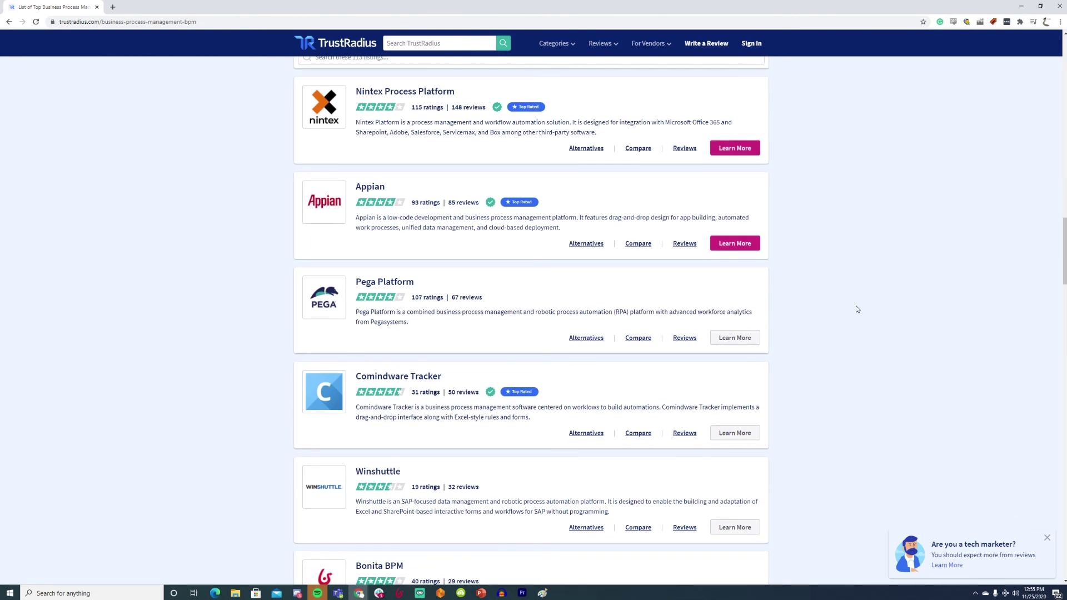